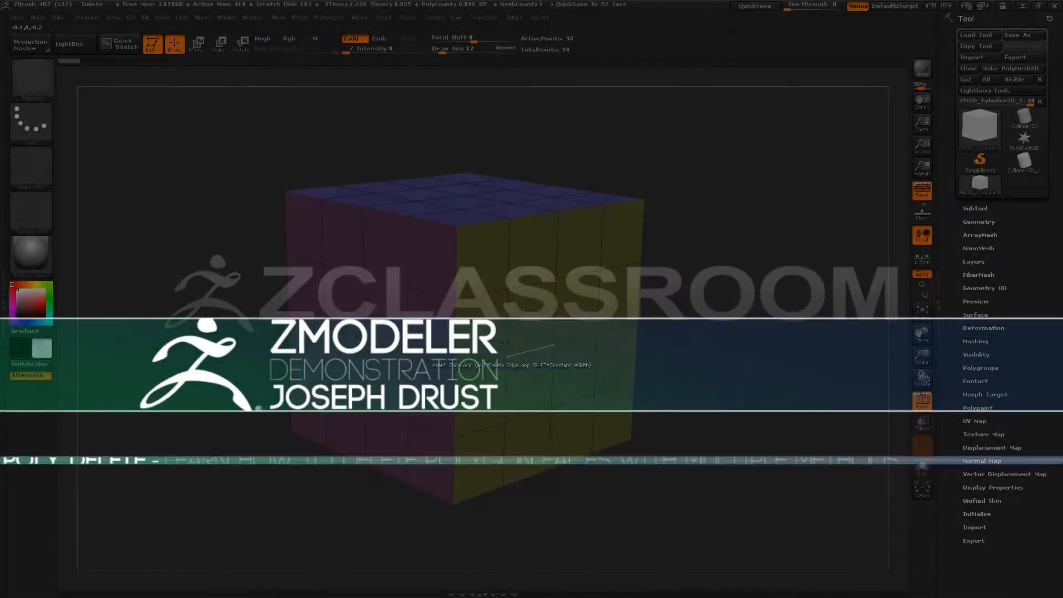
Step: Choose Delete under Polygon Actions in the ZModeler menu, keeping the A Single Poly target
key(space)
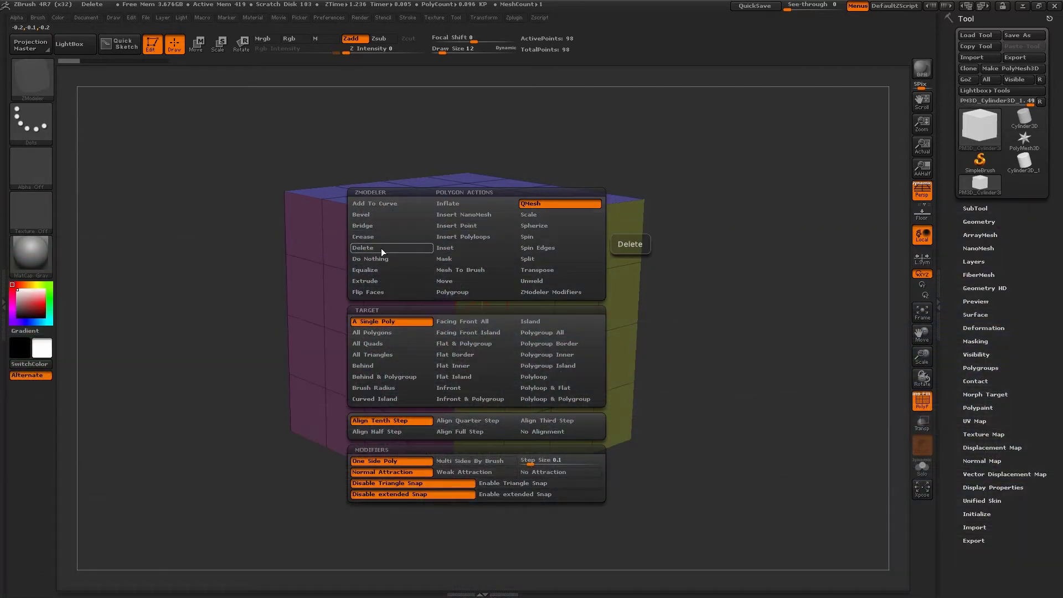
click(383, 248)
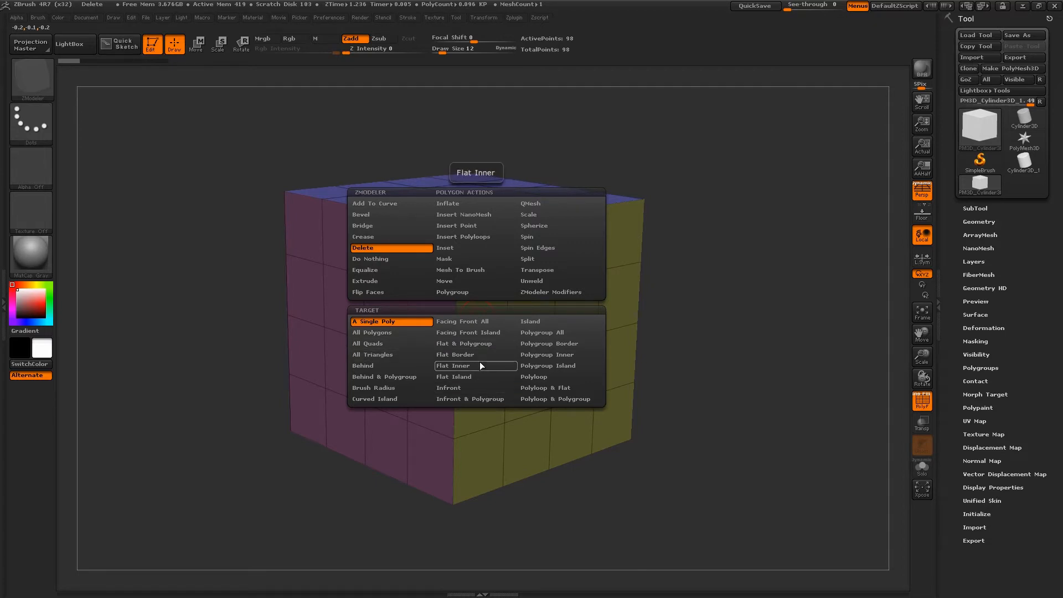
key(space)
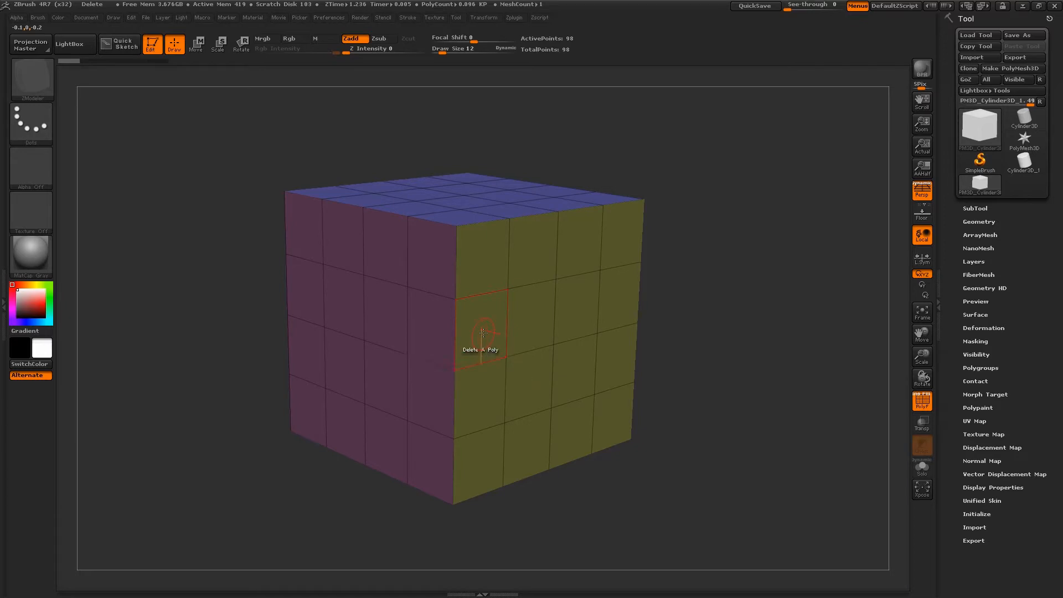
click(482, 332)
click(531, 323)
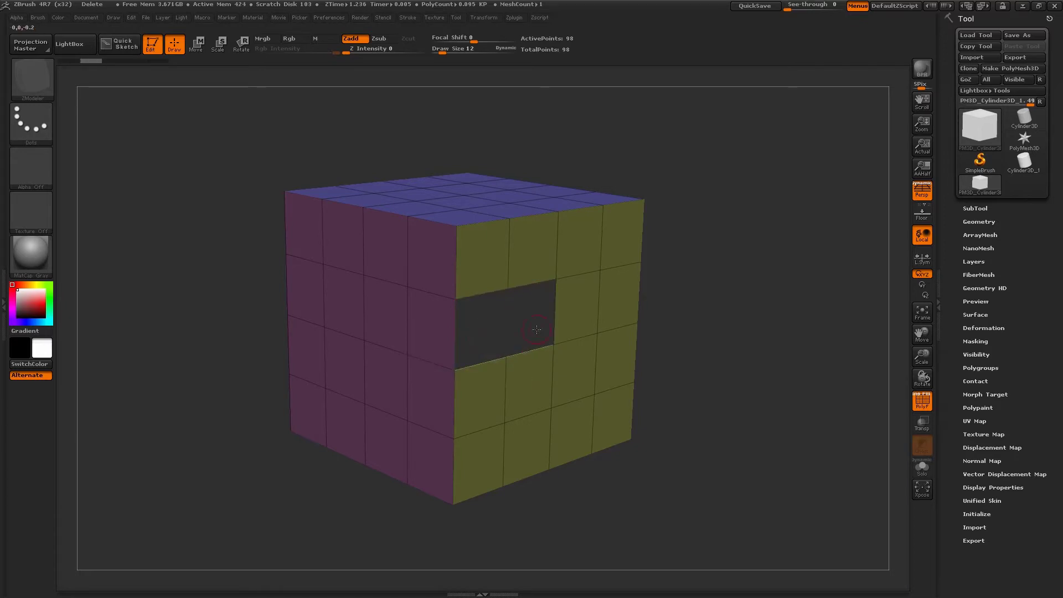
click(577, 365)
click(523, 386)
key(ctrl)
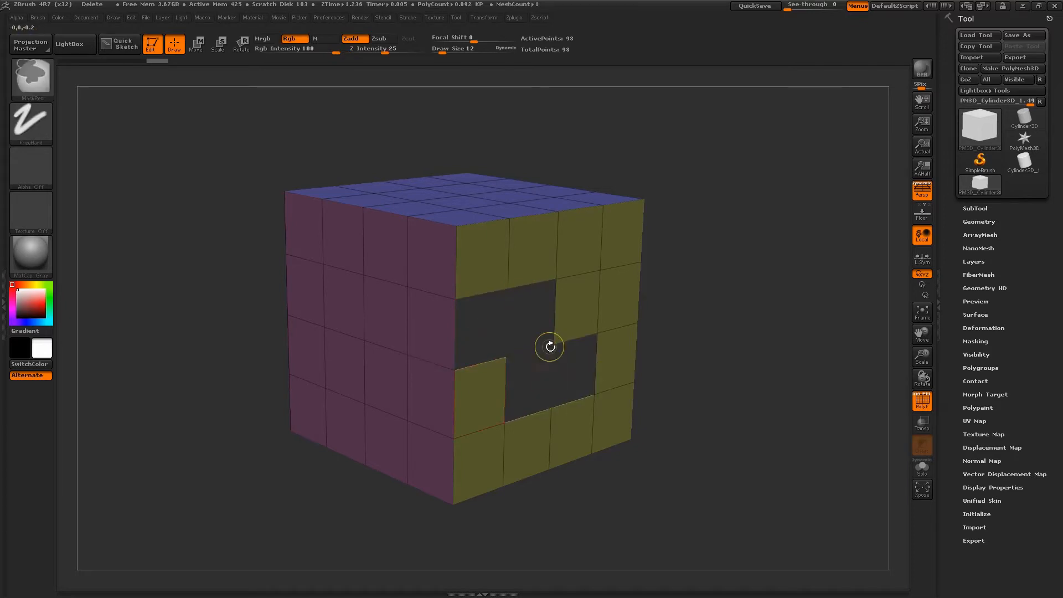
key(ctrl+z)
key(ctrl+z)
key(ctrl+z)
key(ctrl+z)
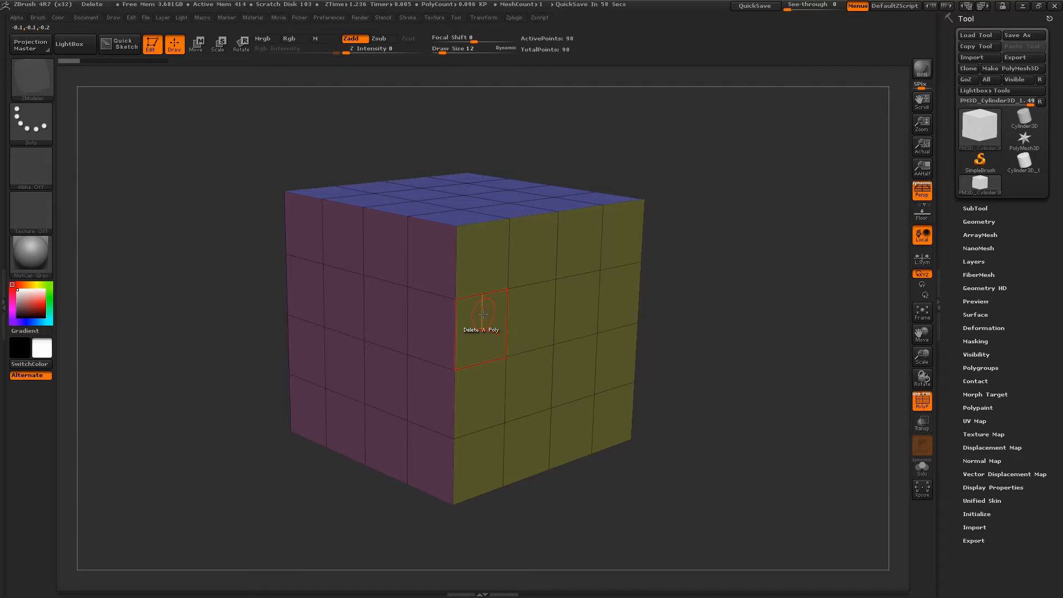
click(483, 312)
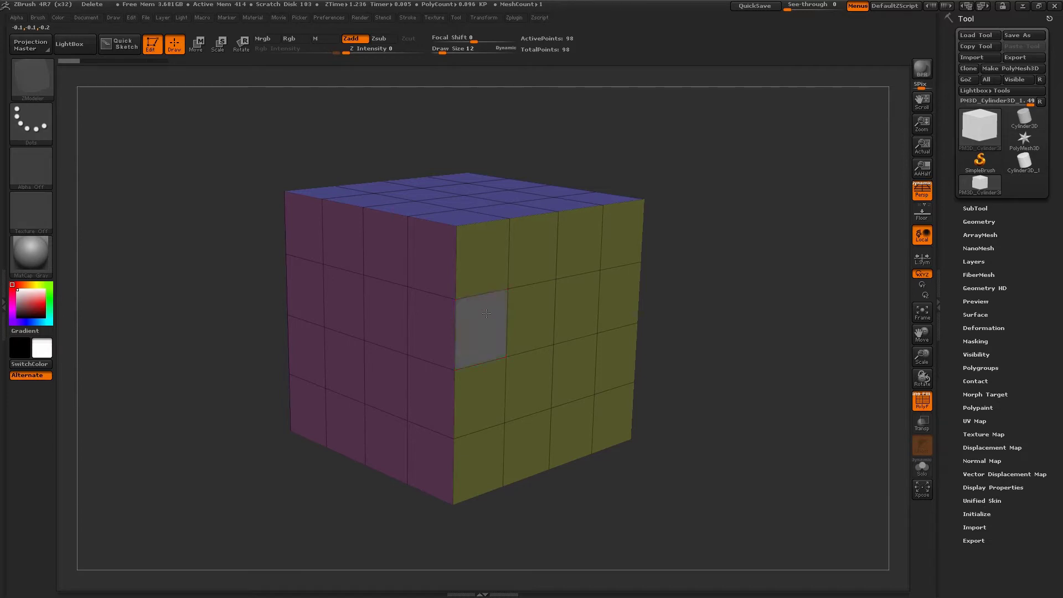
click(570, 306)
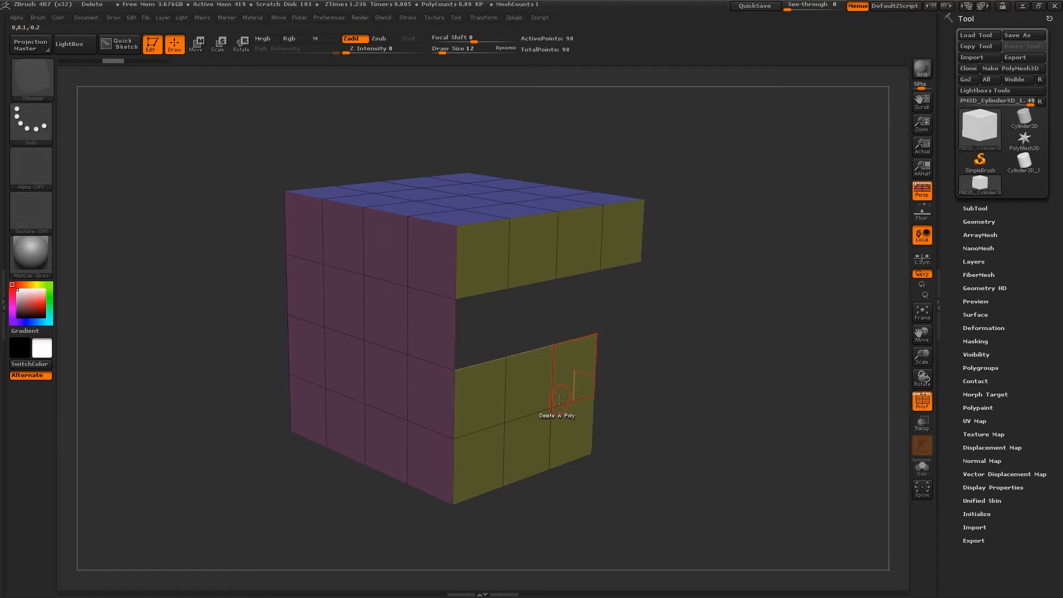
key(ctrl+z)
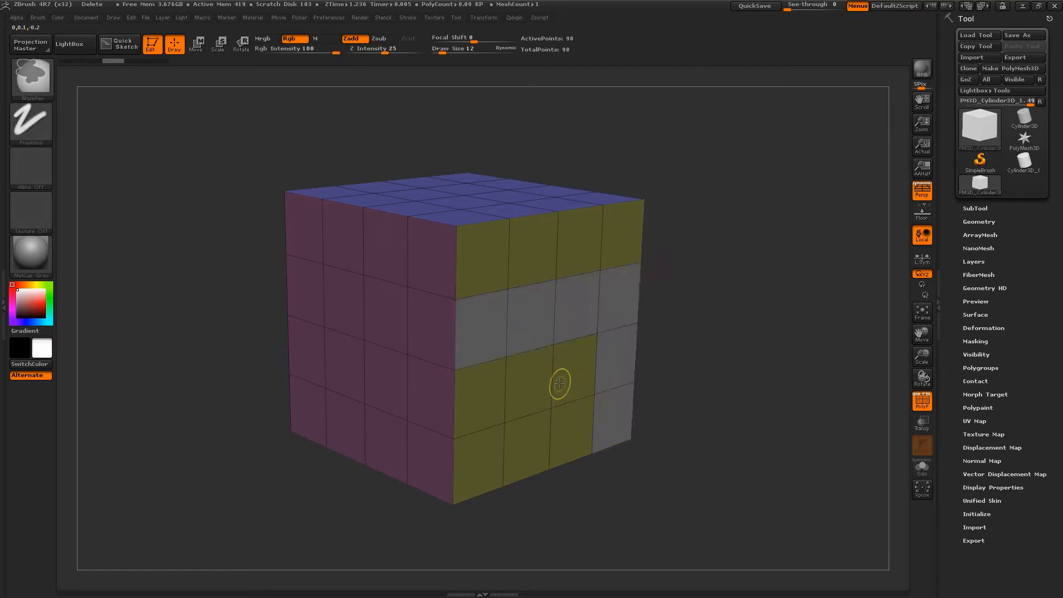
key(ctrl+z)
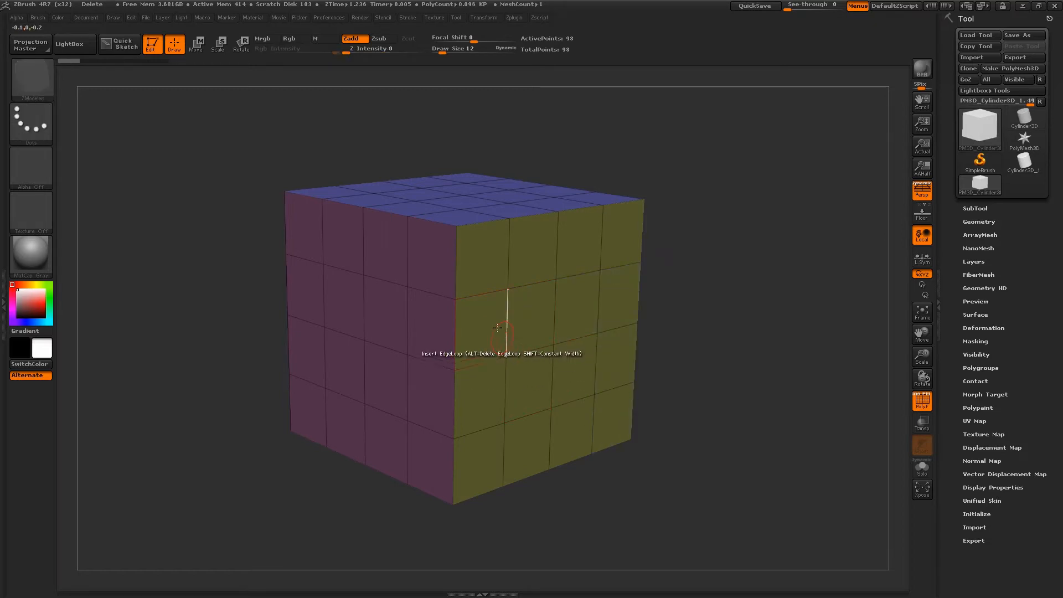
Step: Switch the Delete target to Polyloop and remove a vertical loop from the cube, then undo it
key(space)
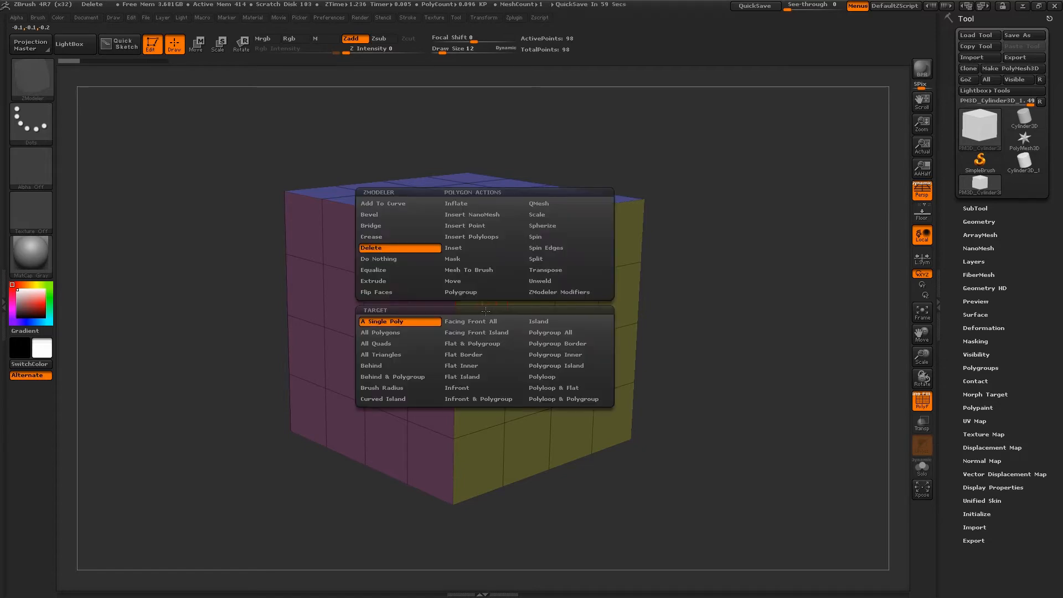
click(549, 378)
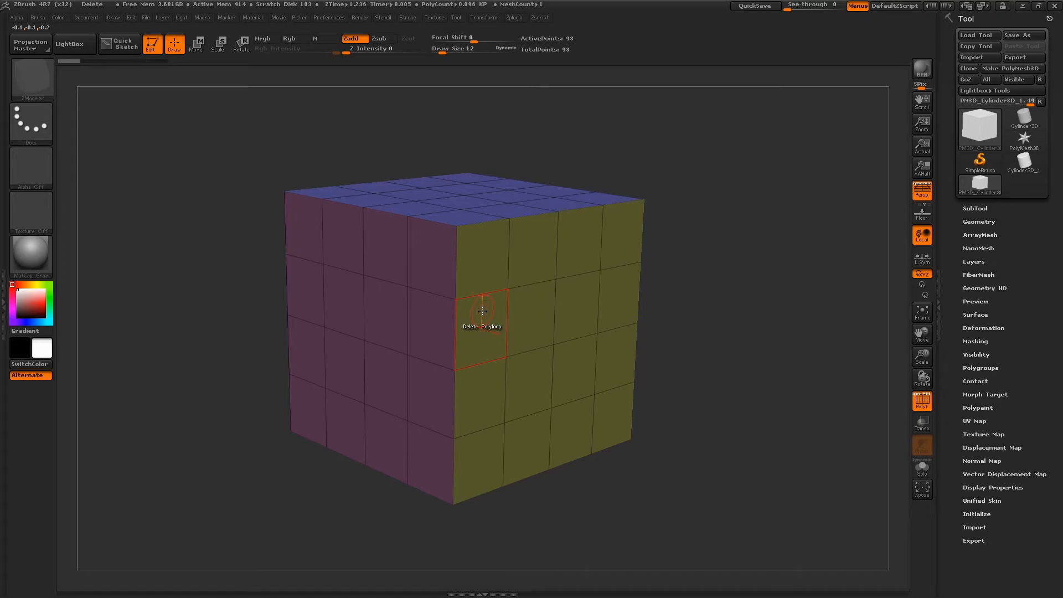
click(482, 313)
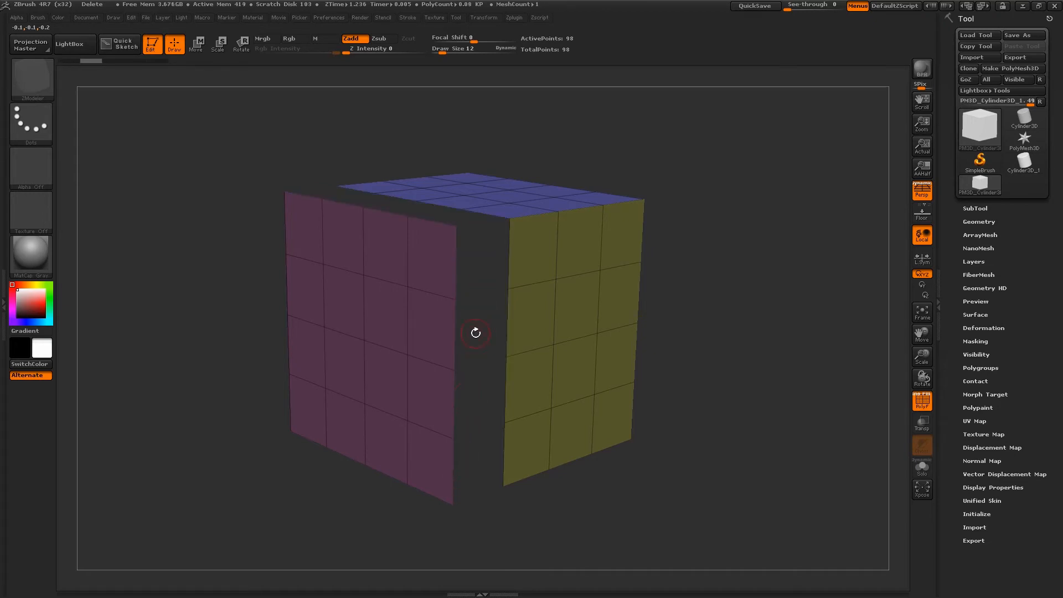
key(ctrl+z)
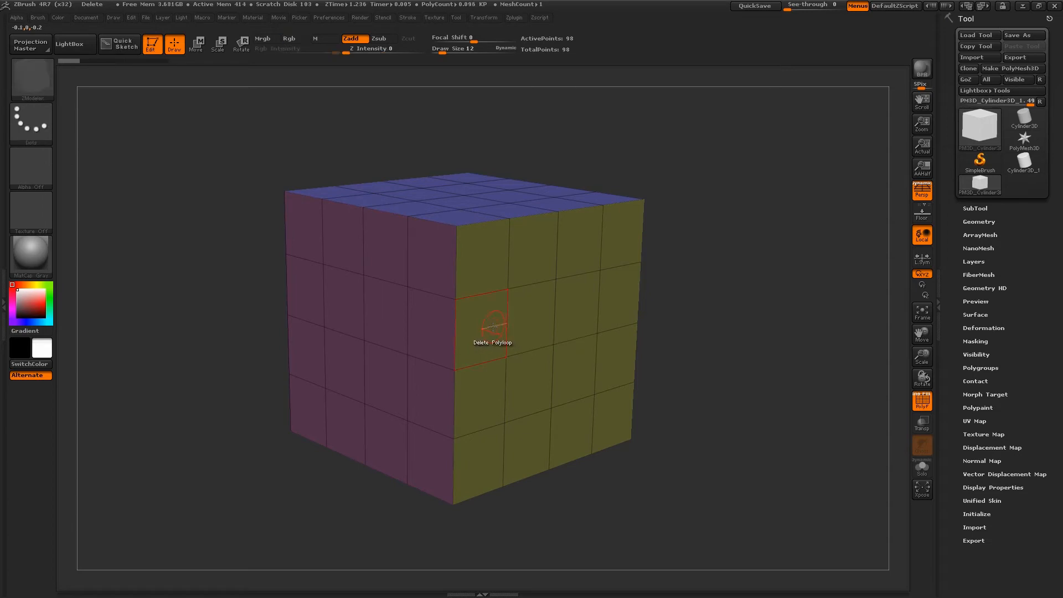
Step: Remove a horizontal polyloop that splits the cube, then undo to restore it
click(494, 328)
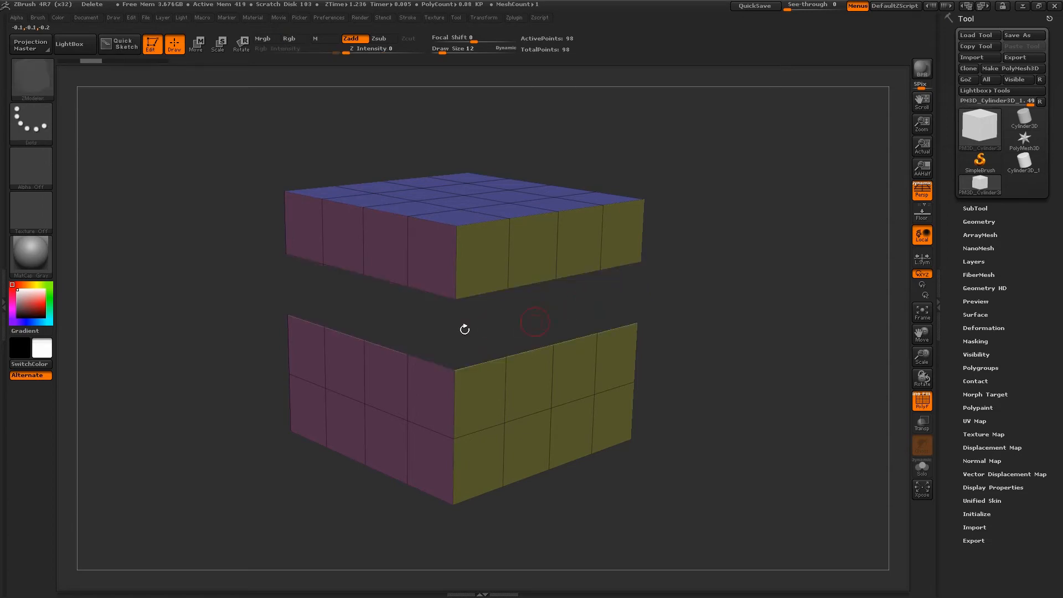
key(ctrl+z)
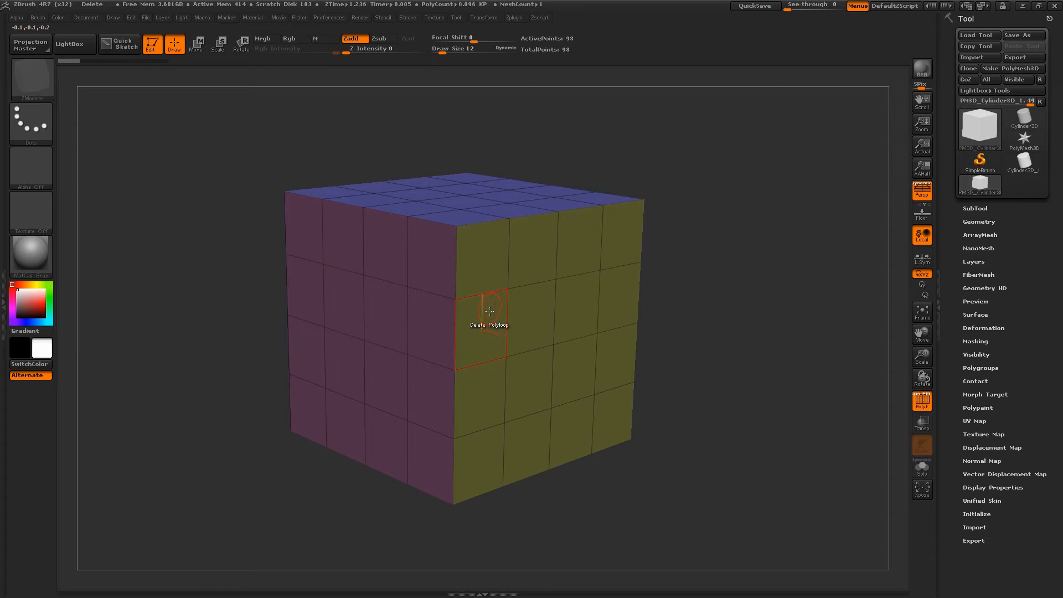
key(space)
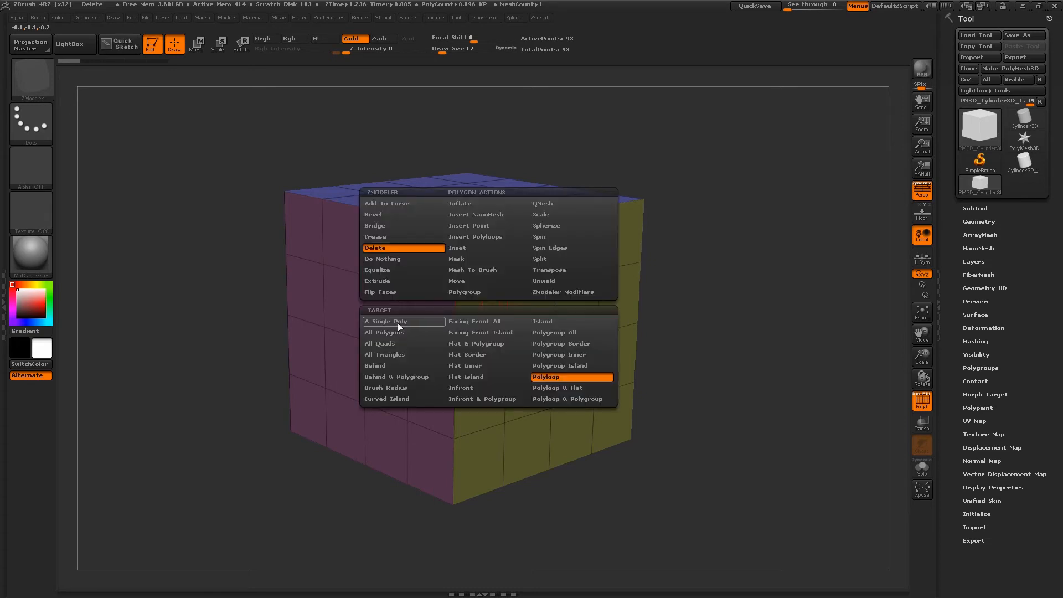
Step: Return the target to A Single Poly and punch holes in the purple left face and the yellow right face
click(398, 323)
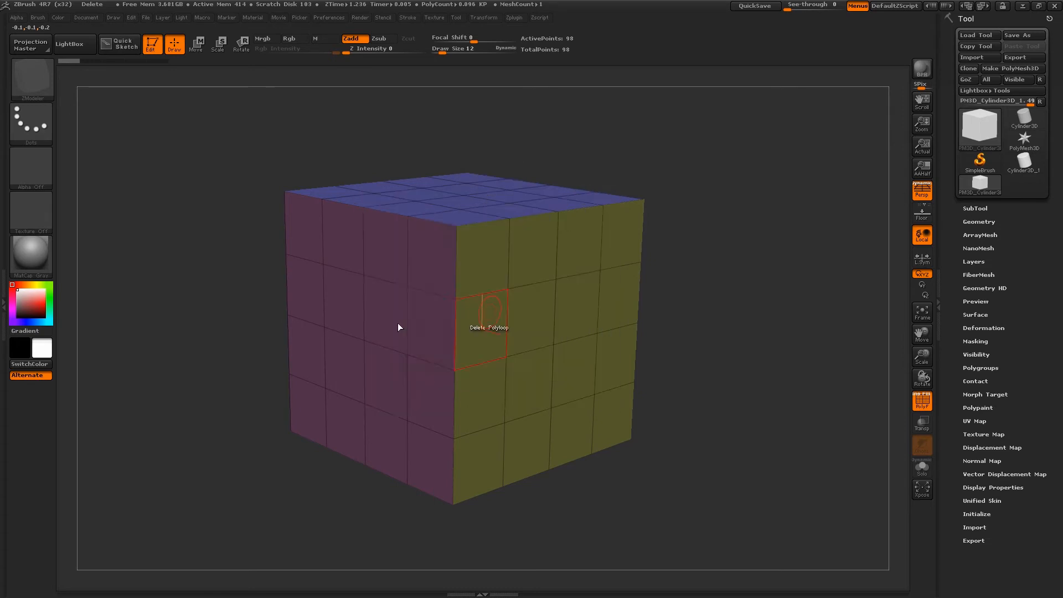
key(space)
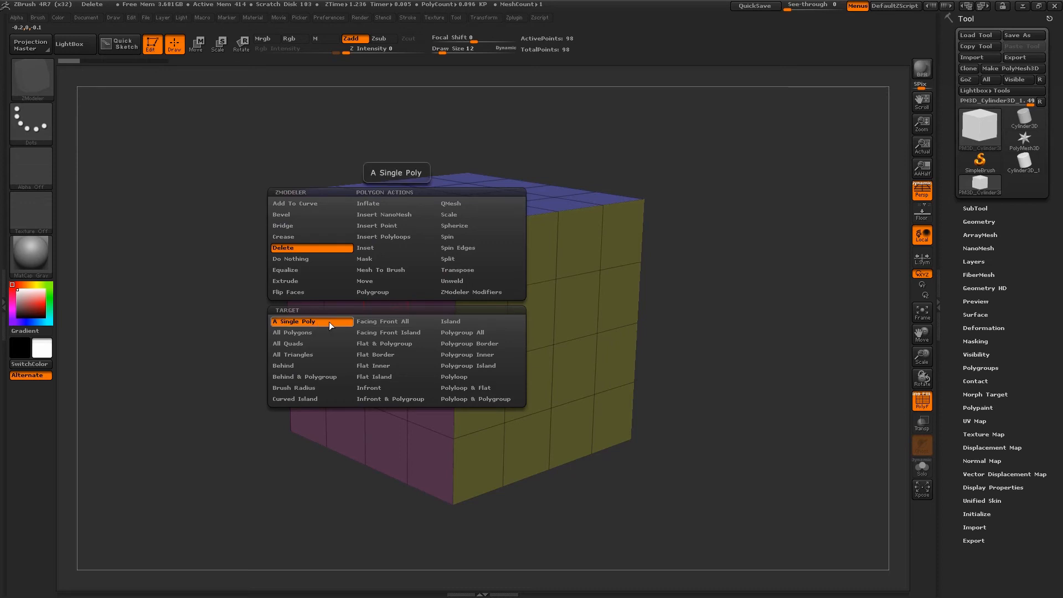
click(330, 322)
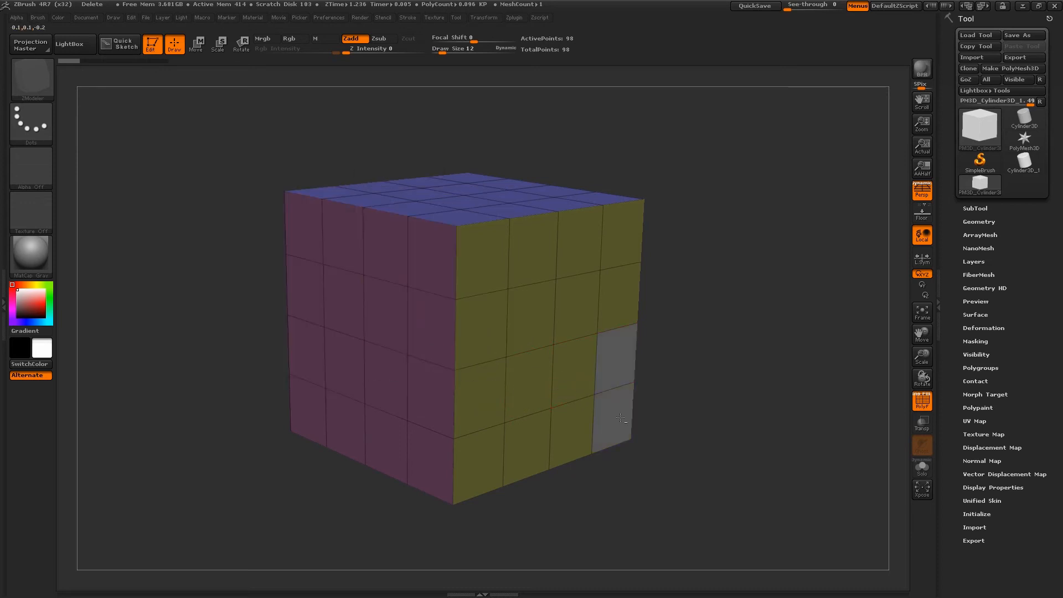
click(307, 292)
click(307, 233)
click(616, 353)
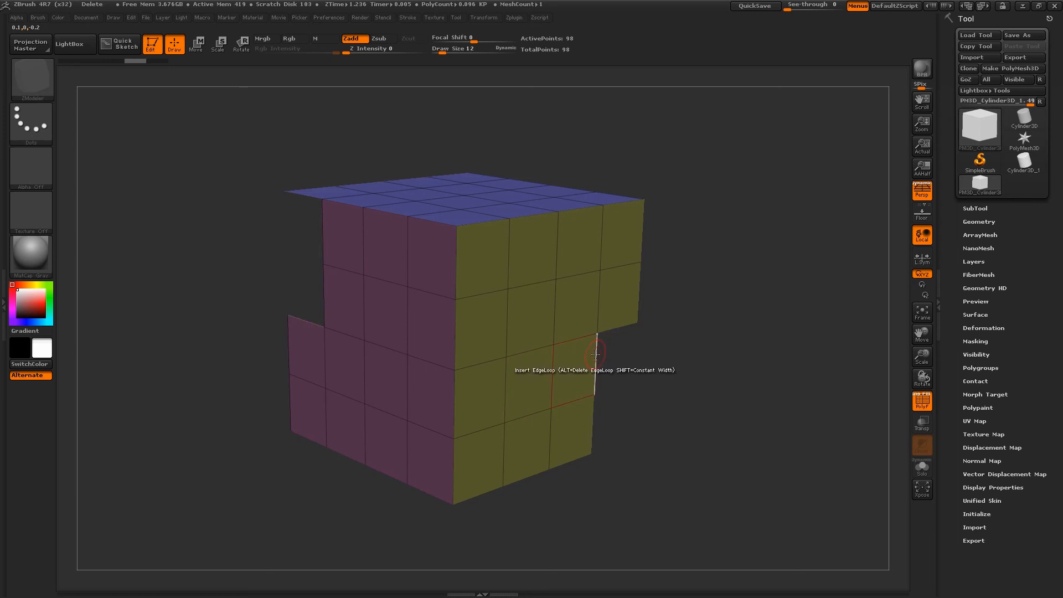
Step: Set Edge Actions to Bridge with Two Holes and join the holes with a strip curved into a wide arc
key(space)
click(489, 339)
click(569, 424)
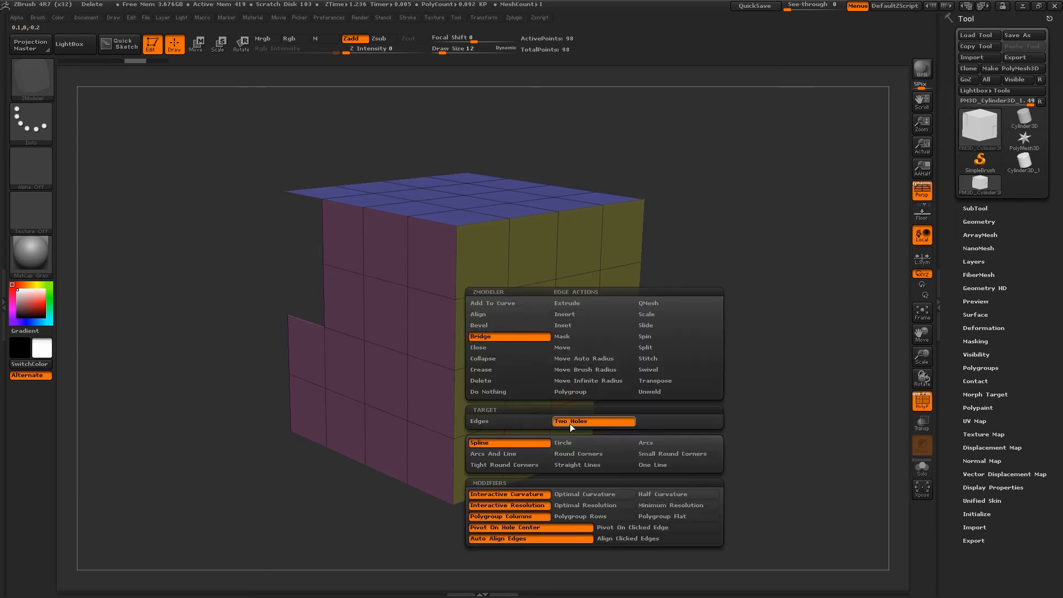
click(598, 366)
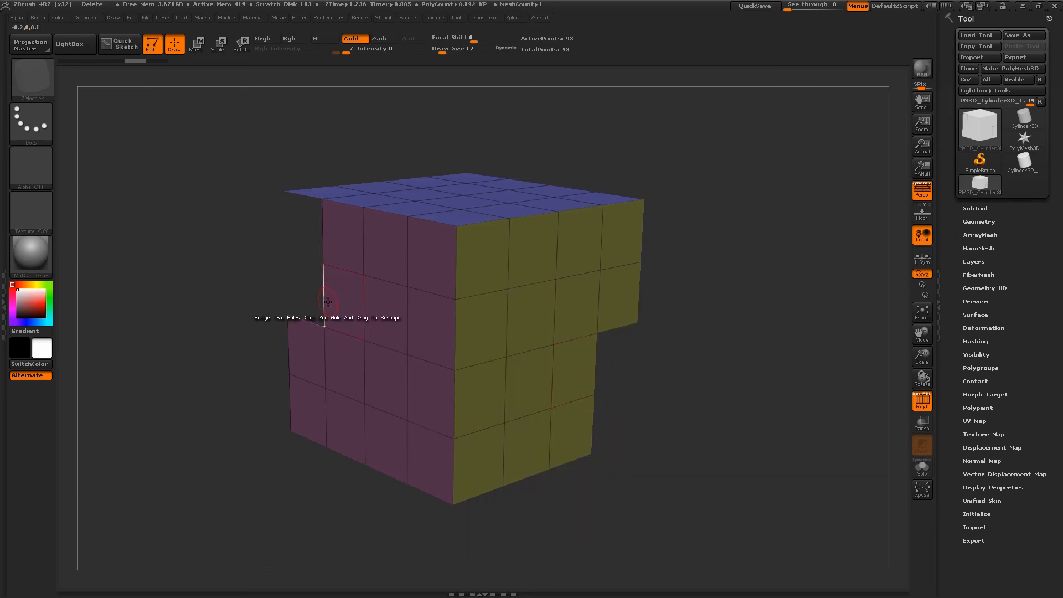
drag(322, 299, 560, 327)
drag(476, 327, 691, 344)
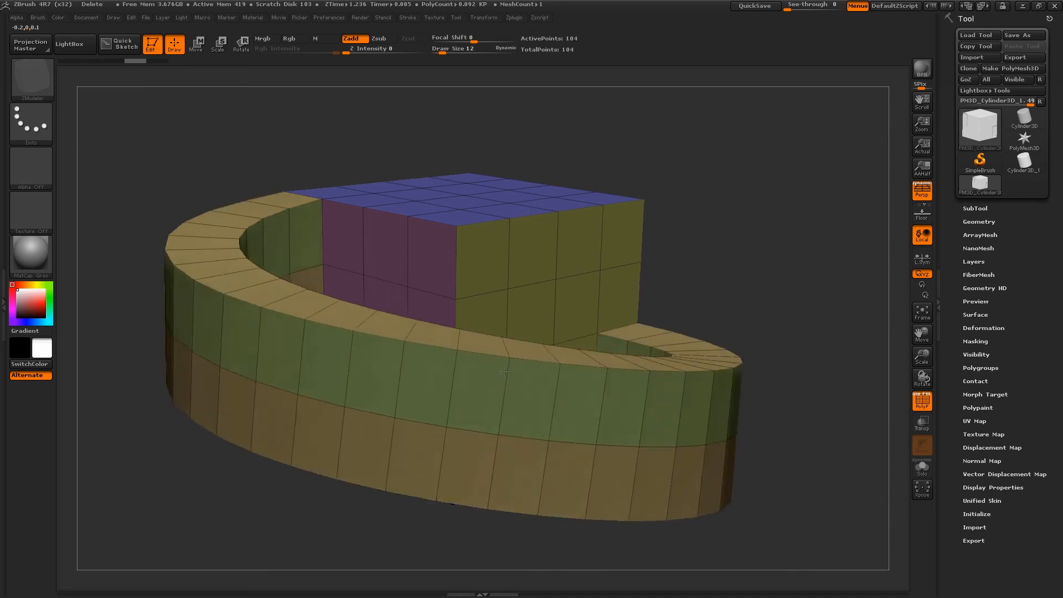
Step: Undo the bridge and the hole deletions so the cube is whole again
key(ctrl+z)
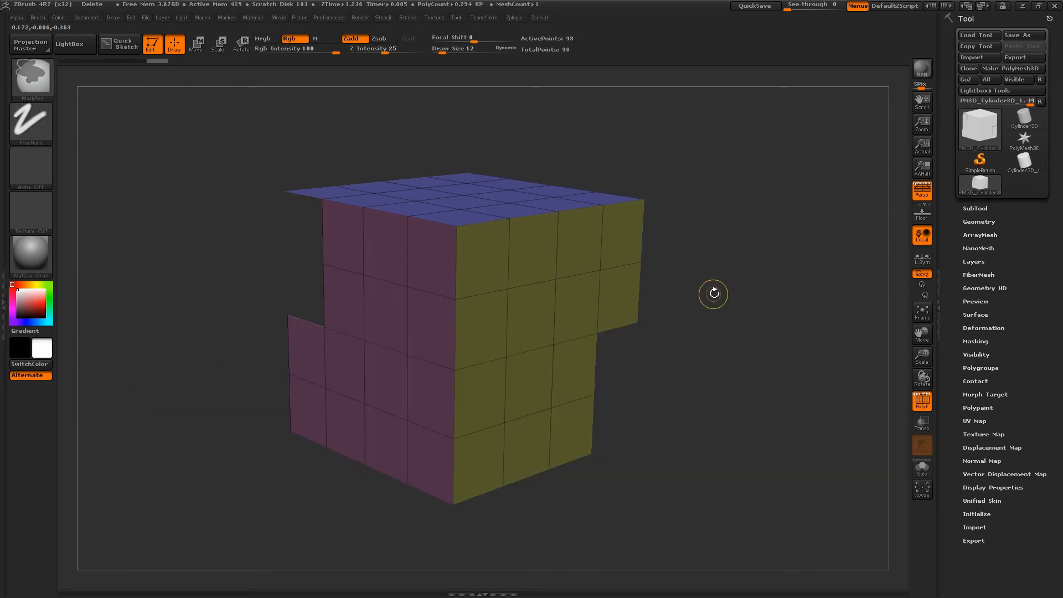
key(ctrl+z)
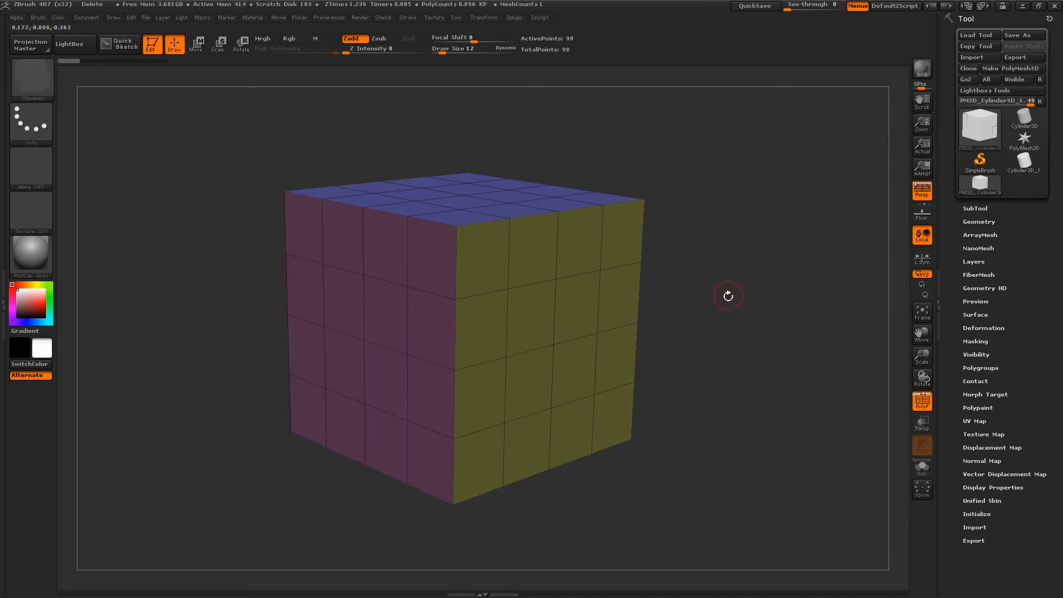